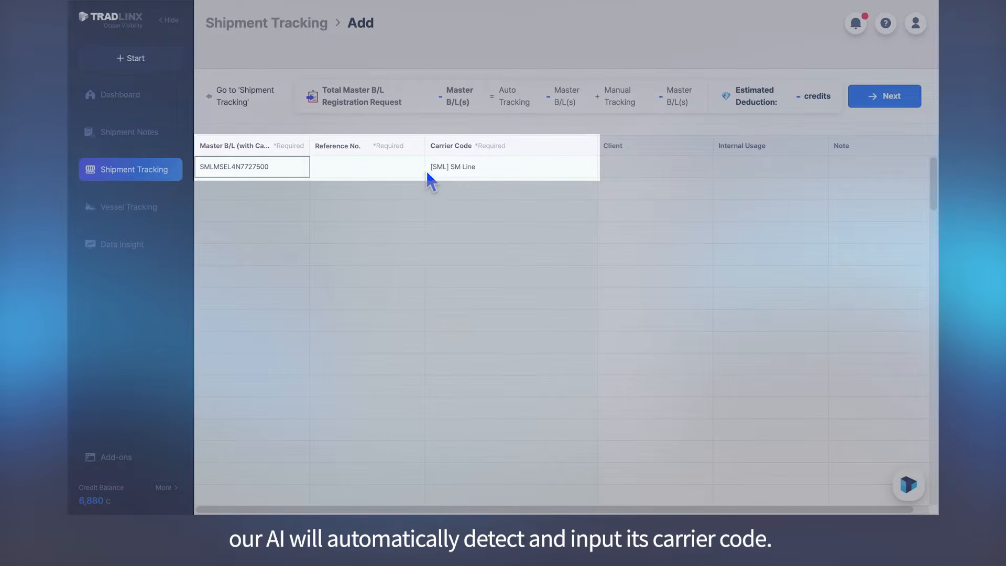
Search the carrier list for "msc" in the second row's Carrier Code cell
{"action": "left_click", "coordinate": [406, 169]}
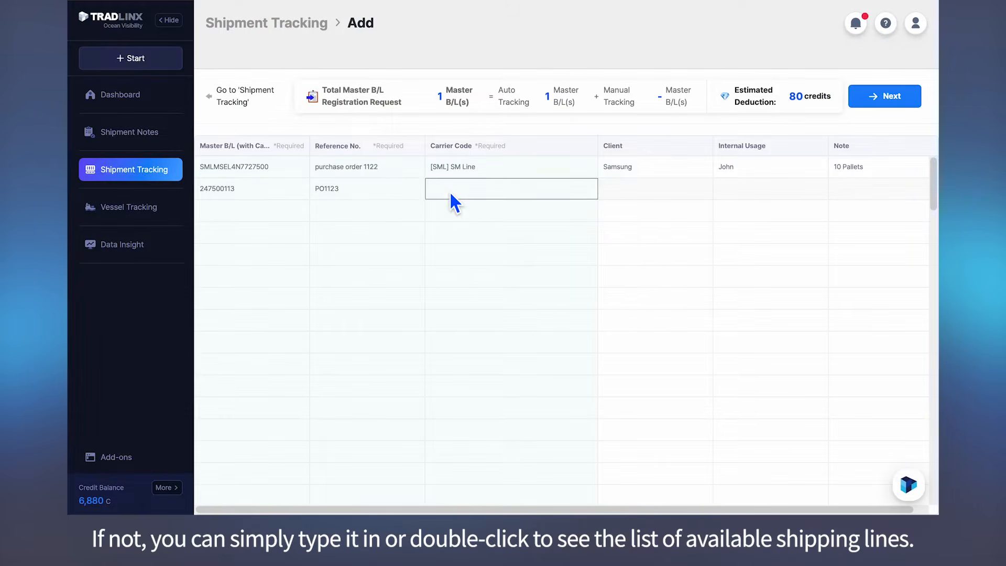
{"action": "double_click", "coordinate": [448, 190]}
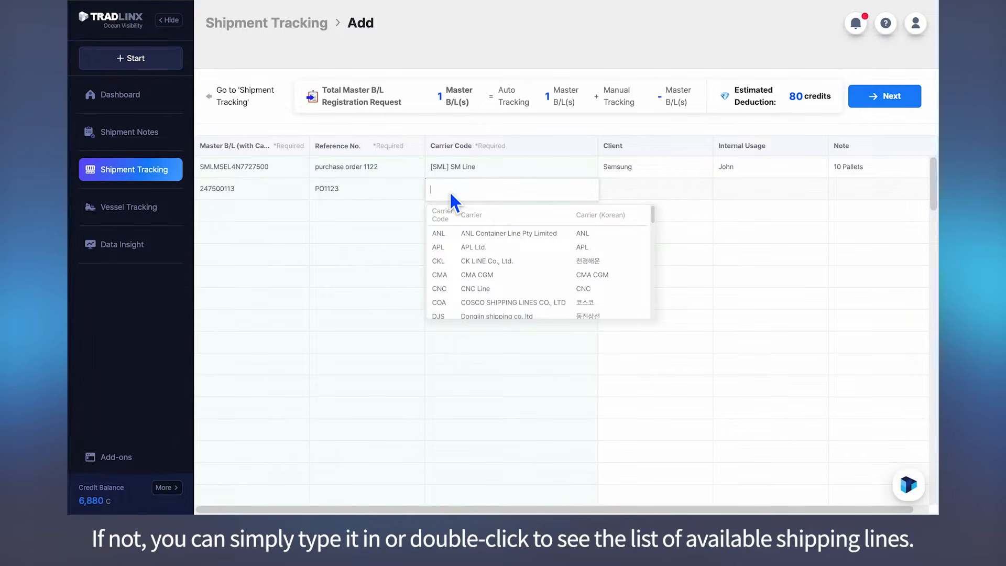
{"action": "type", "text": "ms"}
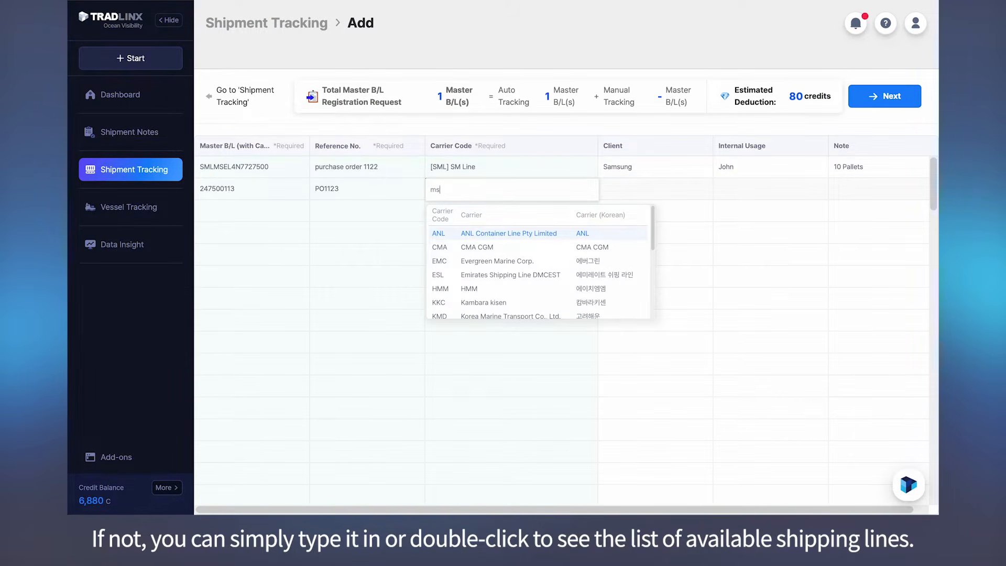
{"action": "type", "text": "c"}
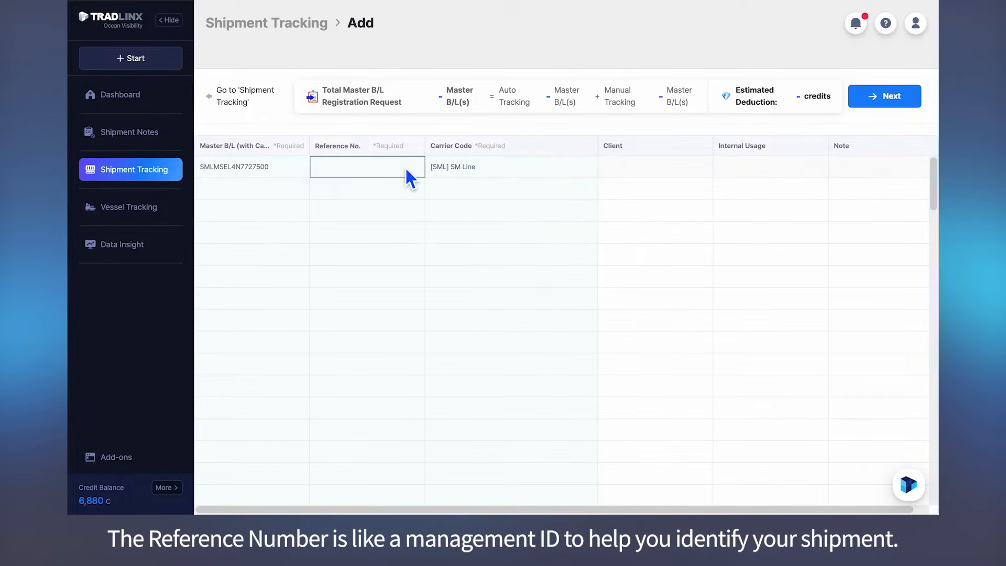
Enter "purchase order 1122" as the reference number of the first shipment row
{"action": "type", "text": "purchase order "}
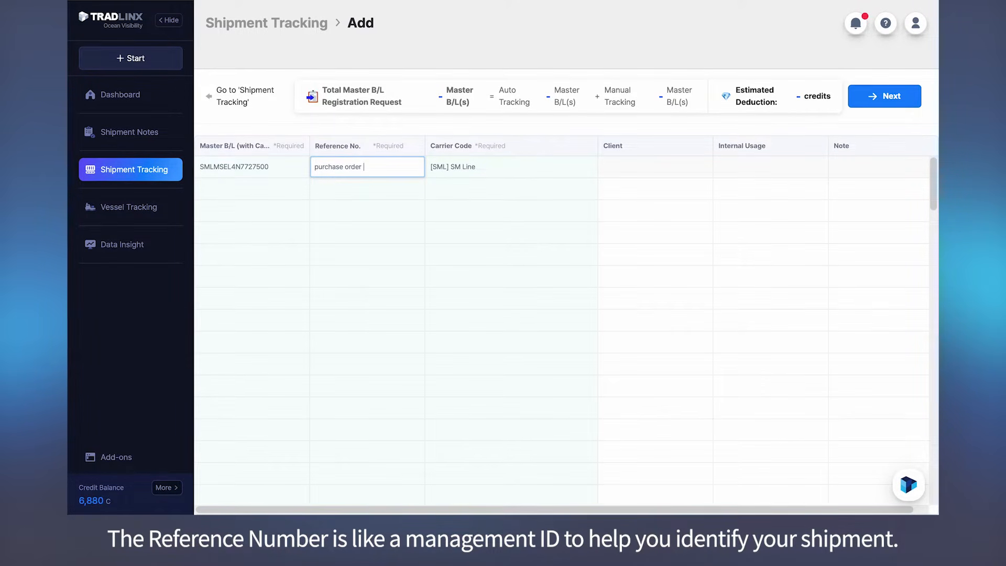
{"action": "type", "text": "1122"}
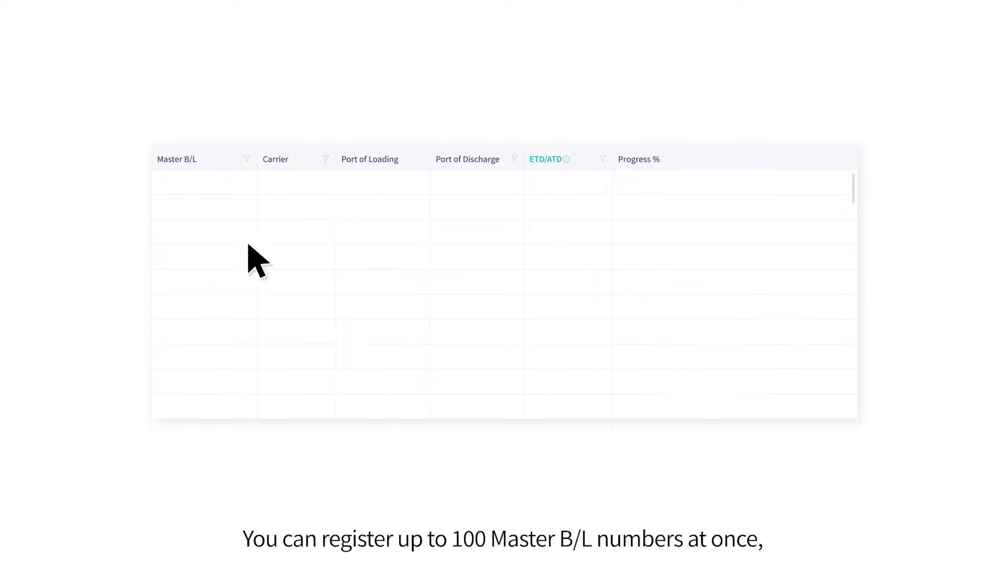
{"action": "left_click_drag", "start_coordinate": [148, 167], "coordinate": [252, 414]}
{"action": "key", "text": "ctrl+v"}
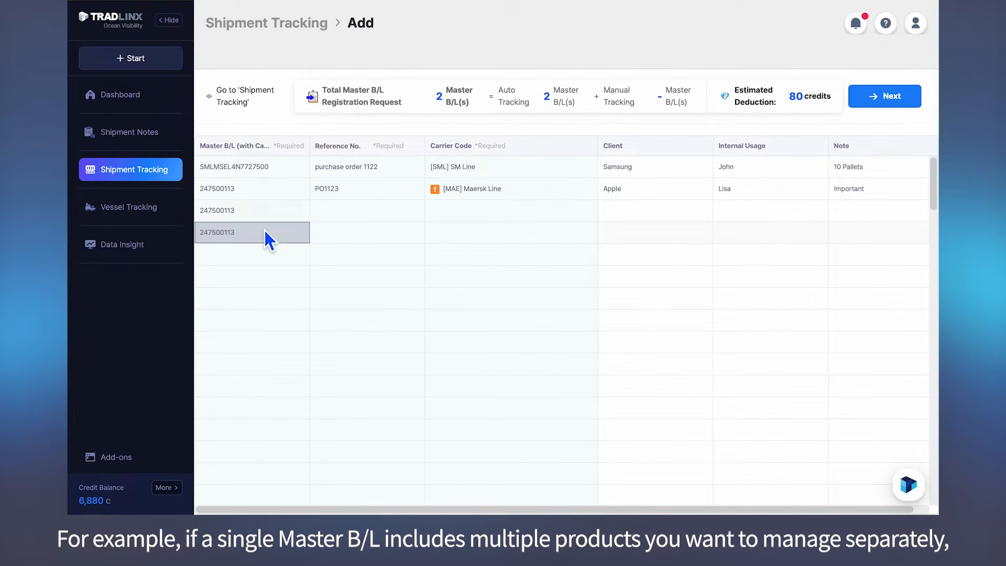
Enter the reference numbers 1, 2 and 3 in the three rows below reference PO1123
{"action": "left_click", "coordinate": [332, 208]}
{"action": "type", "text": "1"}
{"action": "key", "text": "Return"}
{"action": "type", "text": "2"}
{"action": "key", "text": "Return"}
{"action": "type", "text": "3"}
Copy the [MAE] Maersk Line carrier code from the PO1123 row to the three rows below and submit the registration request
{"action": "left_click", "coordinate": [440, 218]}
{"action": "left_click", "coordinate": [513, 193]}
{"action": "left_click_drag", "start_coordinate": [596, 199], "coordinate": [576, 262]}
{"action": "left_click", "coordinate": [565, 278]}
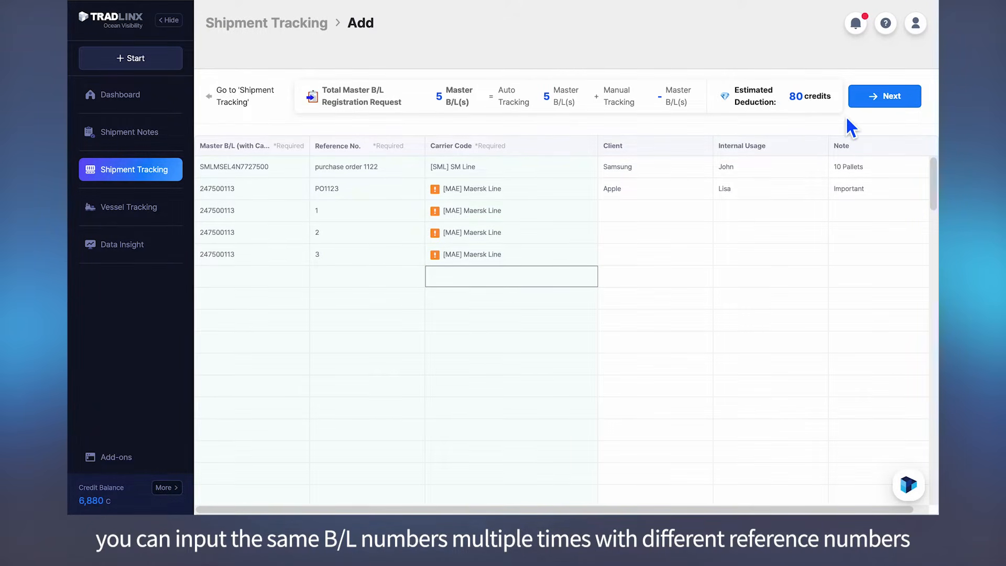
{"action": "left_click", "coordinate": [878, 108]}
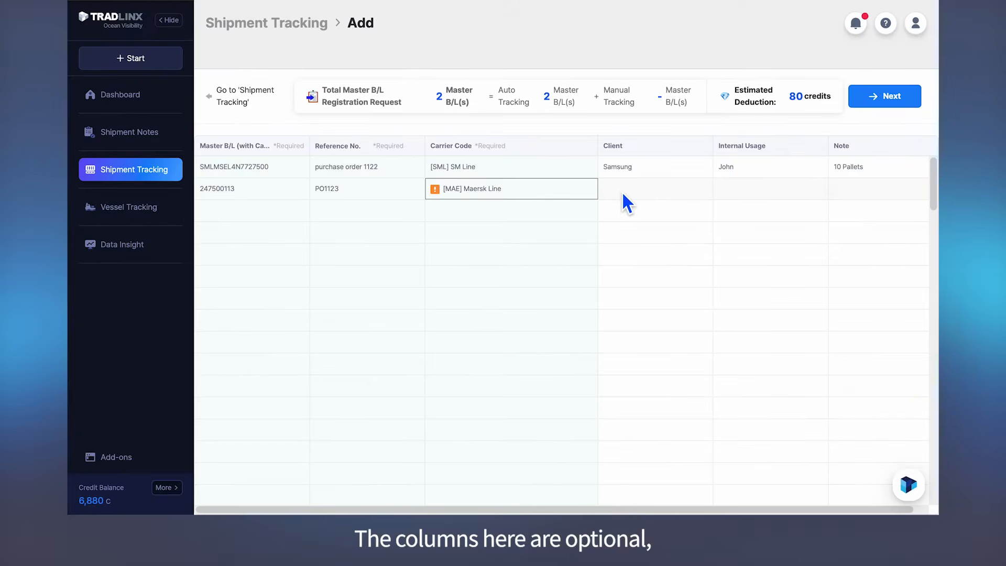
Complete the PO1123 row with client Apple, the manager's first name as internal usage, and the note "Important"
{"action": "left_click", "coordinate": [624, 193]}
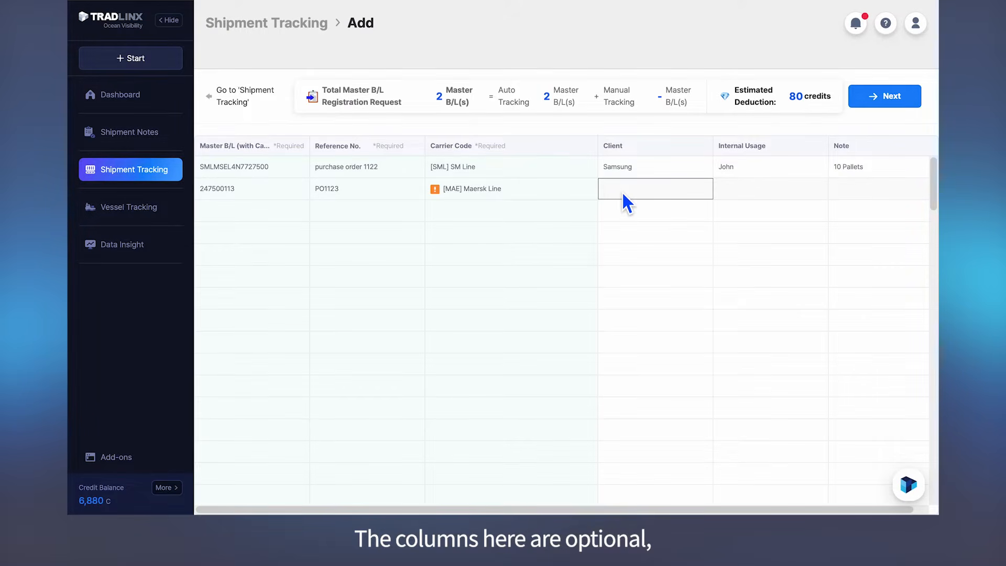
{"action": "type", "text": "Apple"}
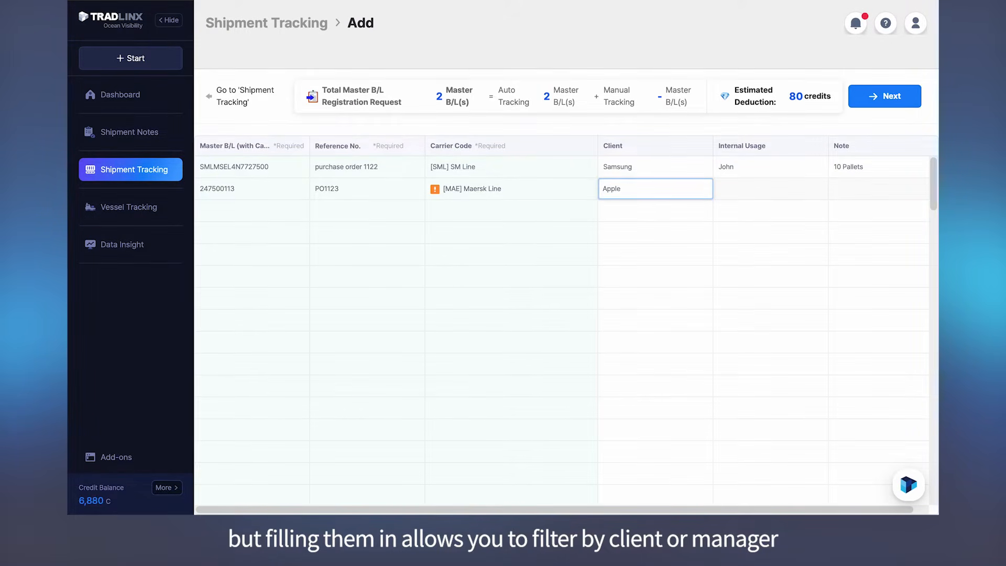
{"action": "key", "text": "Tab"}
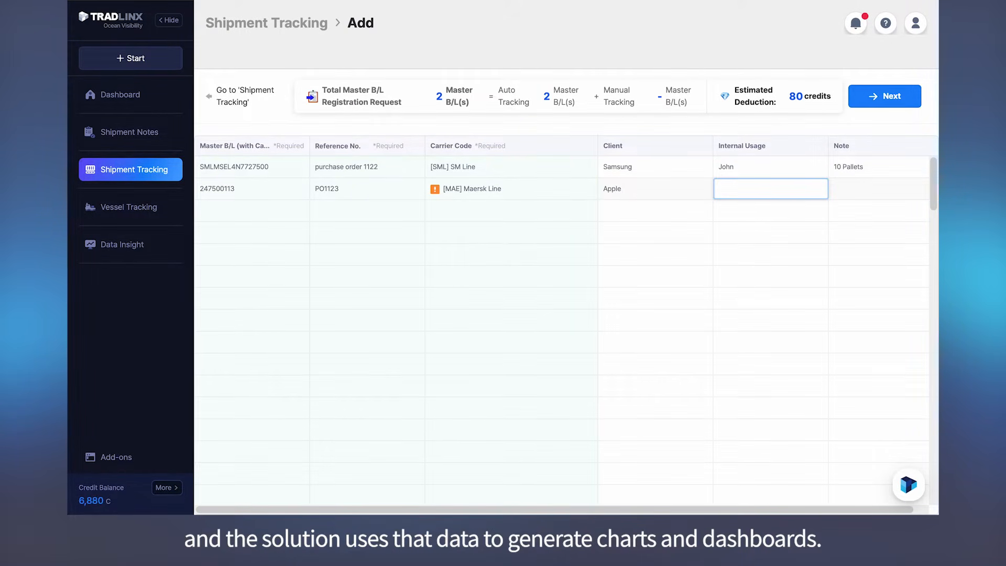
{"action": "type", "text": "Lisa"}
{"action": "key", "text": "Tab"}
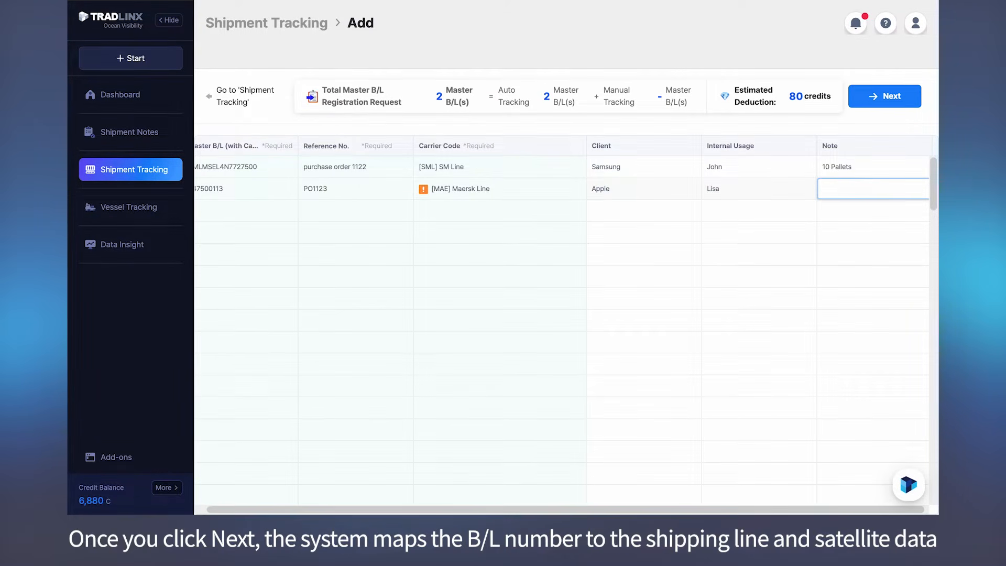
{"action": "type", "text": "Important"}
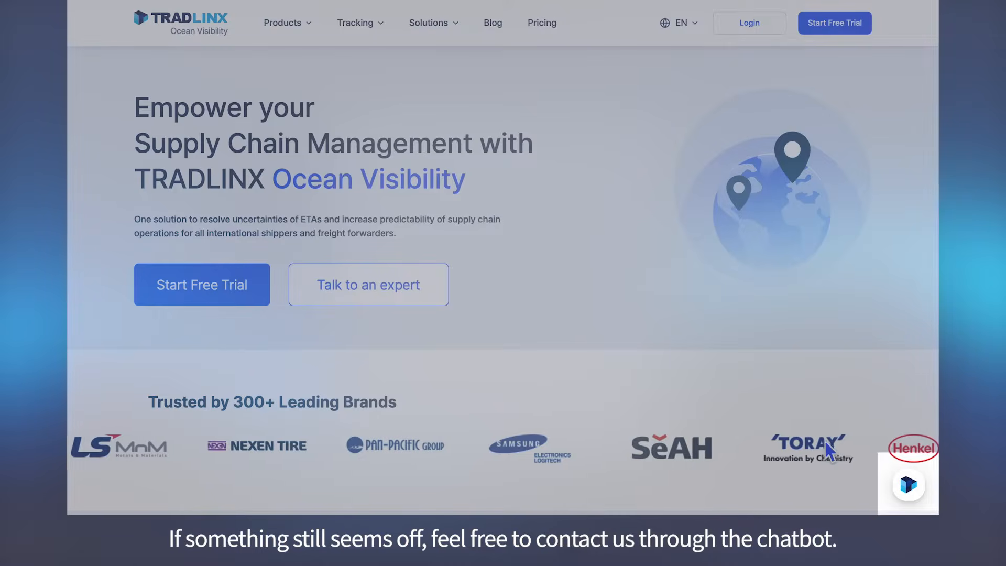
Open the support chatbot on the TRADLINX website
{"action": "left_click", "coordinate": [910, 487]}
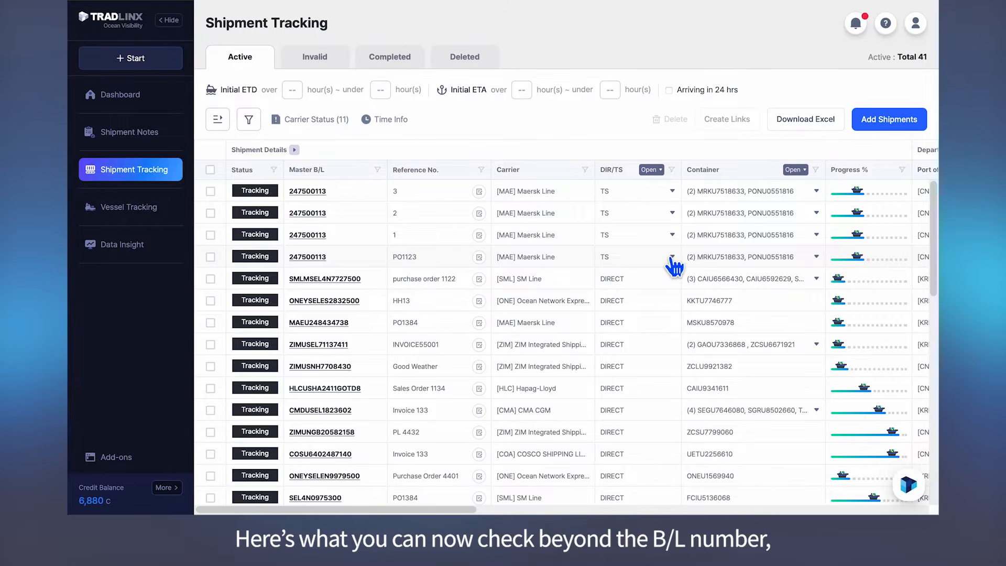
Examine the transshipment details of the shipment with reference PO1123, including vessels, ports and dates, and collapse them
{"action": "scroll", "coordinate": [673, 259], "scroll_direction": "down", "scroll_amount": 3}
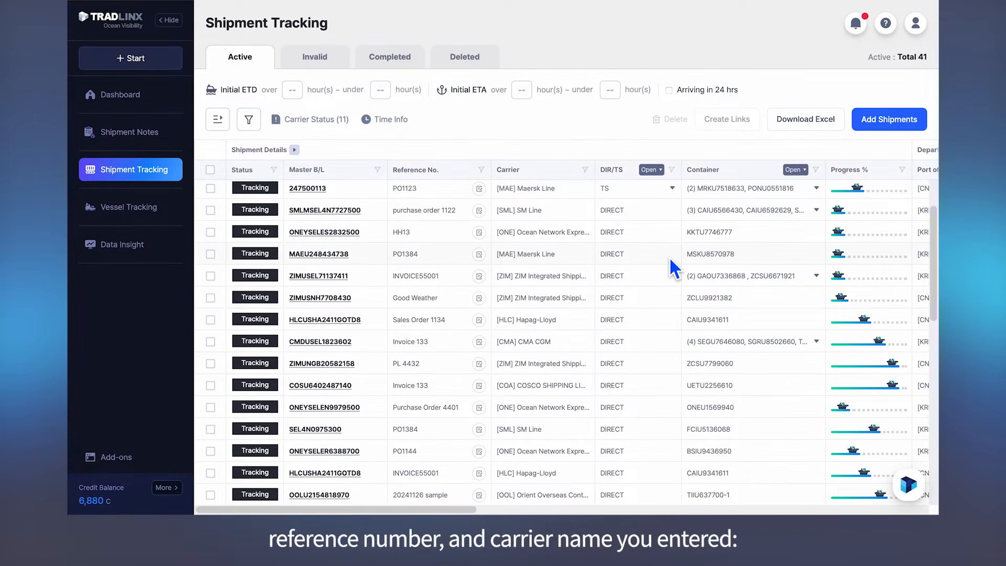
{"action": "left_click", "coordinate": [671, 190]}
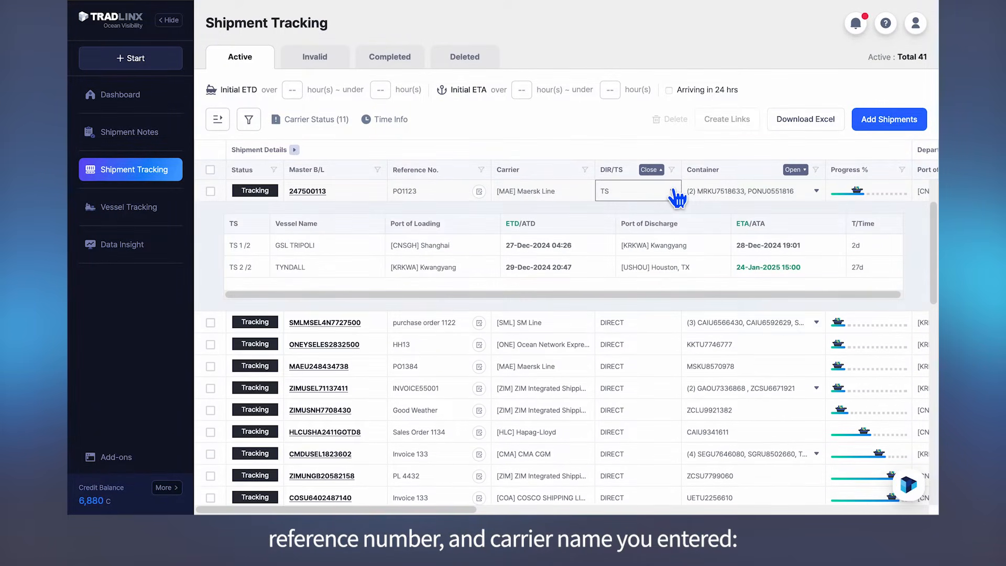
{"action": "scroll", "coordinate": [647, 247], "scroll_direction": "right", "scroll_amount": 3}
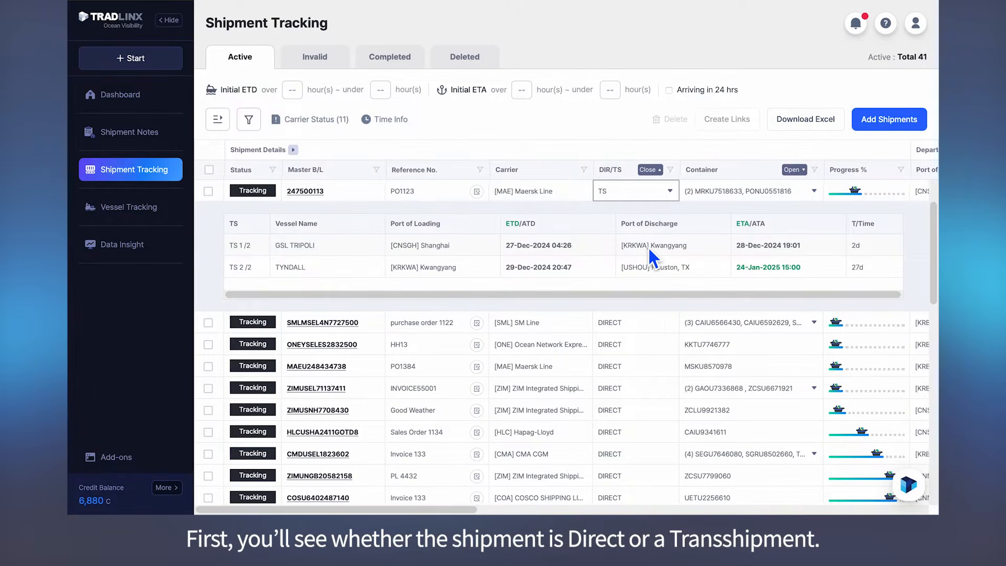
{"action": "scroll", "coordinate": [648, 246], "scroll_direction": "left", "scroll_amount": 3}
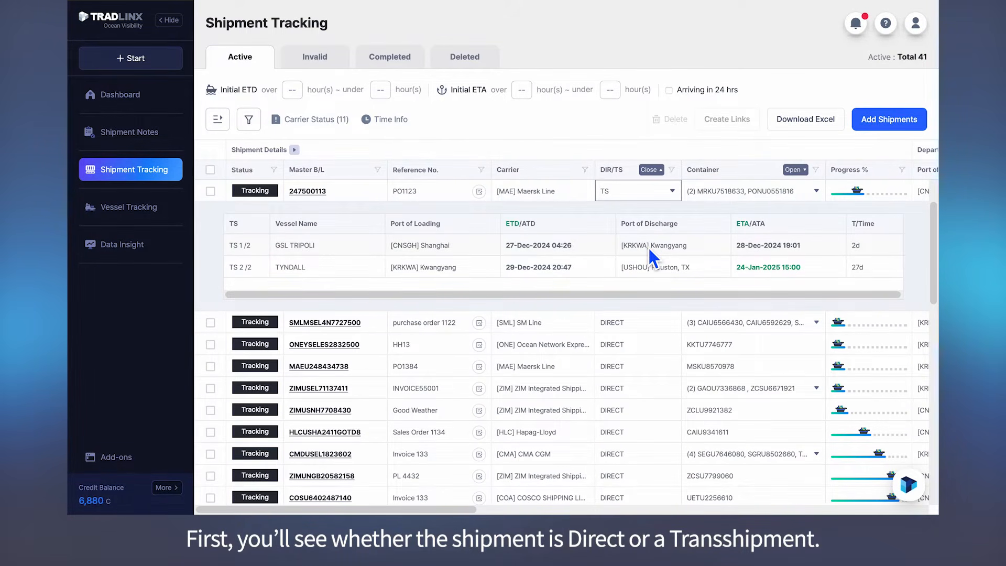
{"action": "left_click", "coordinate": [672, 192]}
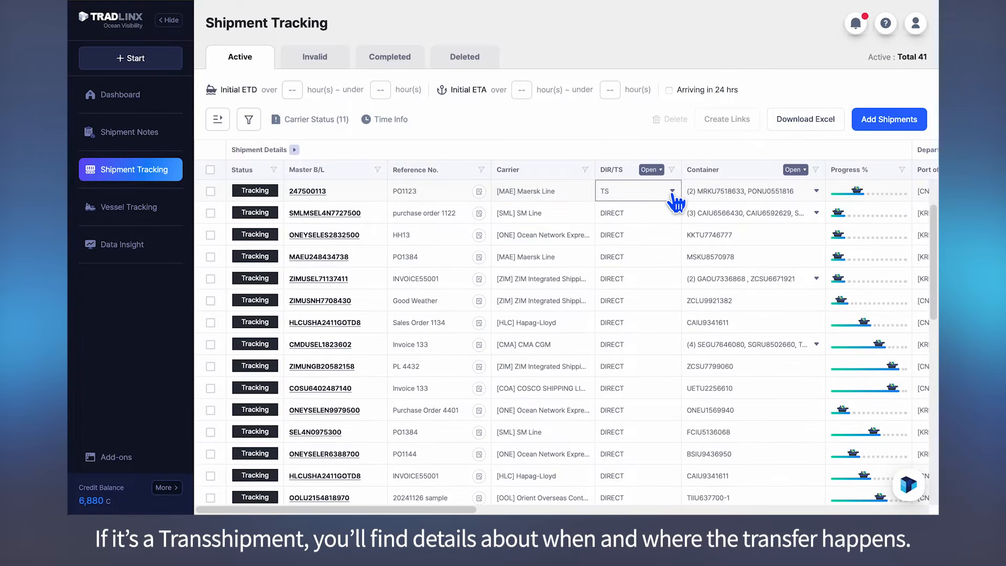
Examine the container list of the PO1123 shipment and the checkpoint history of its first container, and close both
{"action": "left_click", "coordinate": [816, 191]}
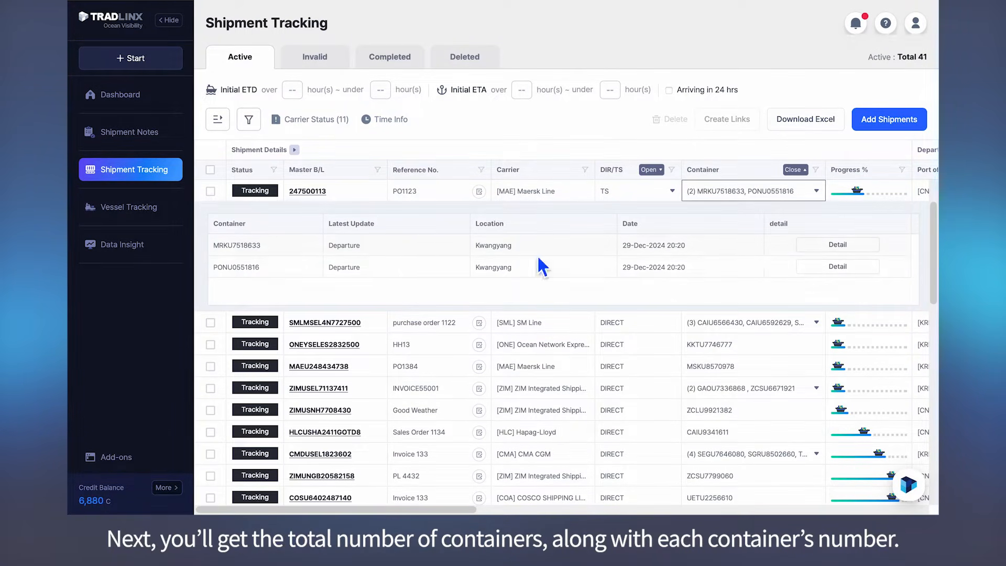
{"action": "left_click", "coordinate": [837, 245]}
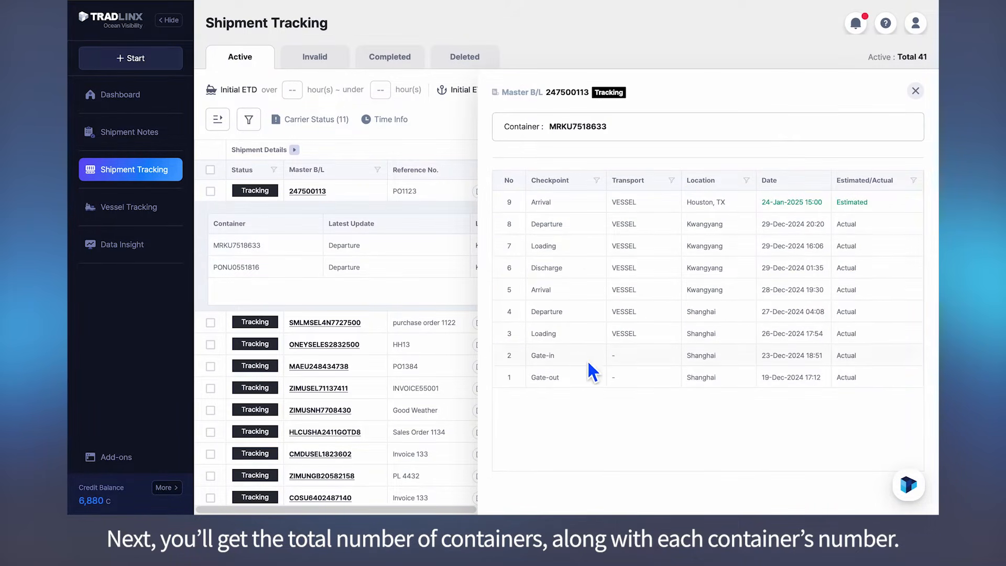
{"action": "left_click", "coordinate": [914, 93]}
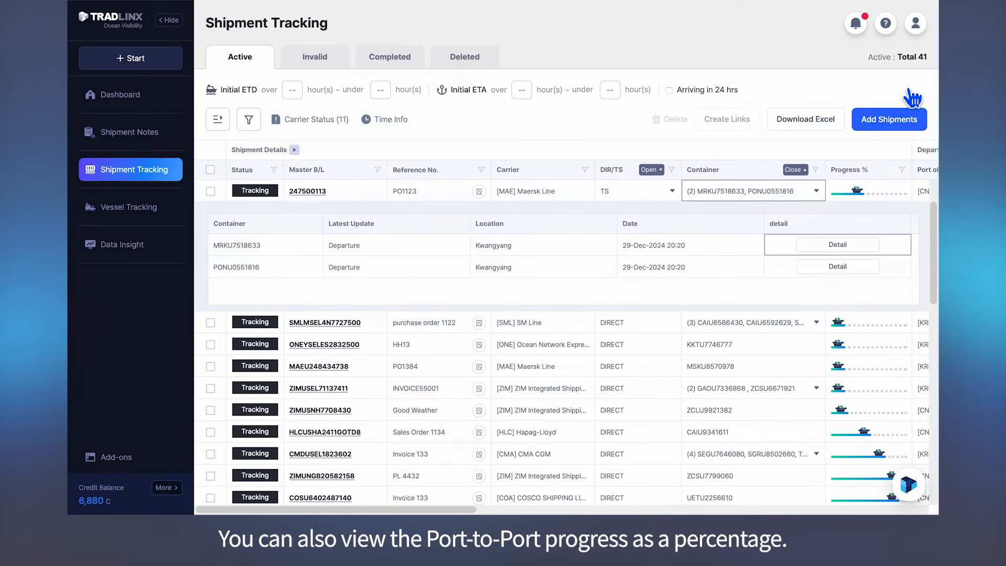
{"action": "left_click", "coordinate": [816, 192]}
Expand the Departure Information and Arrival Information columns to show the full schedule, and open the Time Info legend
{"action": "scroll", "coordinate": [862, 224], "scroll_direction": "right", "scroll_amount": 10}
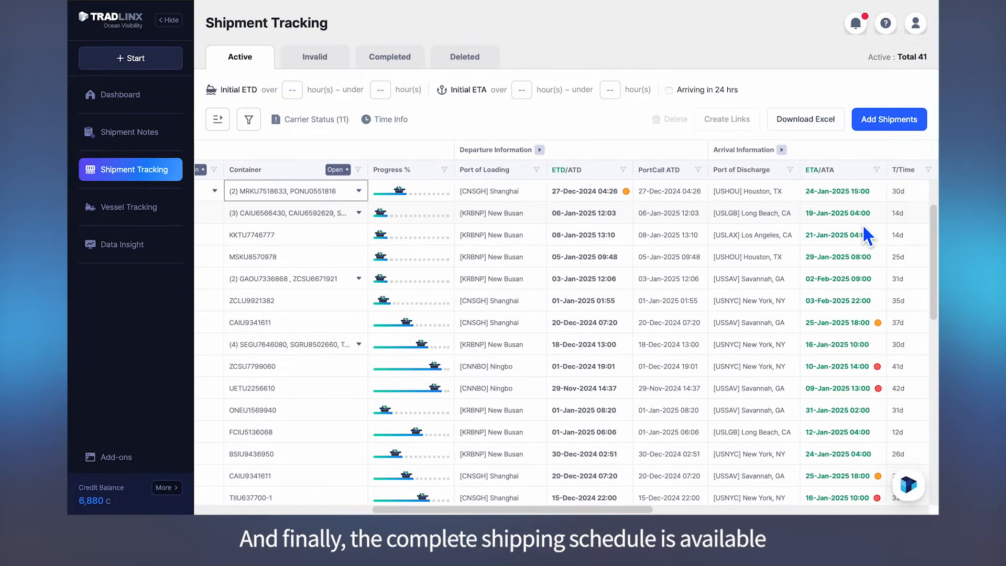
{"action": "scroll", "coordinate": [863, 228], "scroll_direction": "right", "scroll_amount": 3}
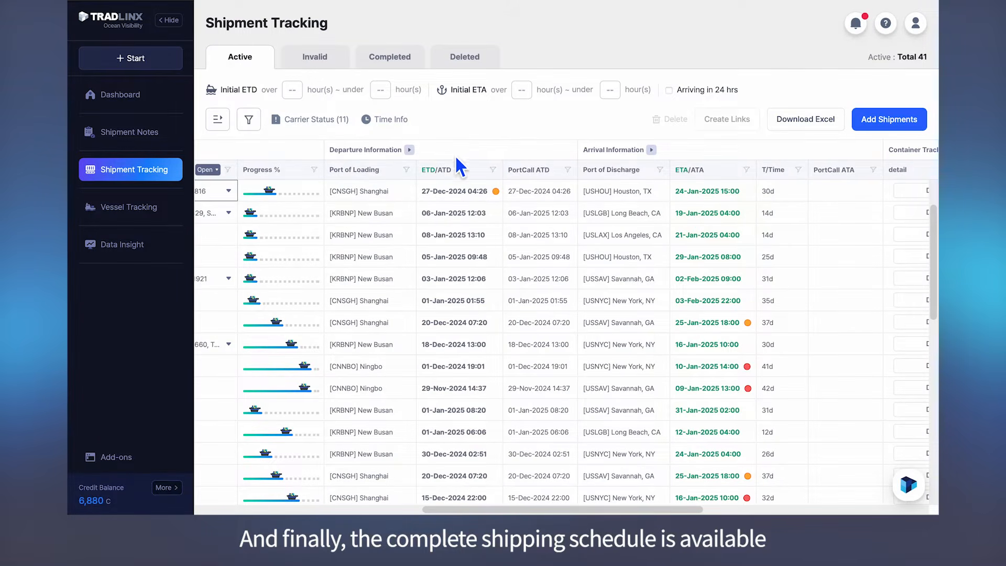
{"action": "left_click", "coordinate": [409, 150]}
{"action": "scroll", "coordinate": [712, 299], "scroll_direction": "right", "scroll_amount": 5}
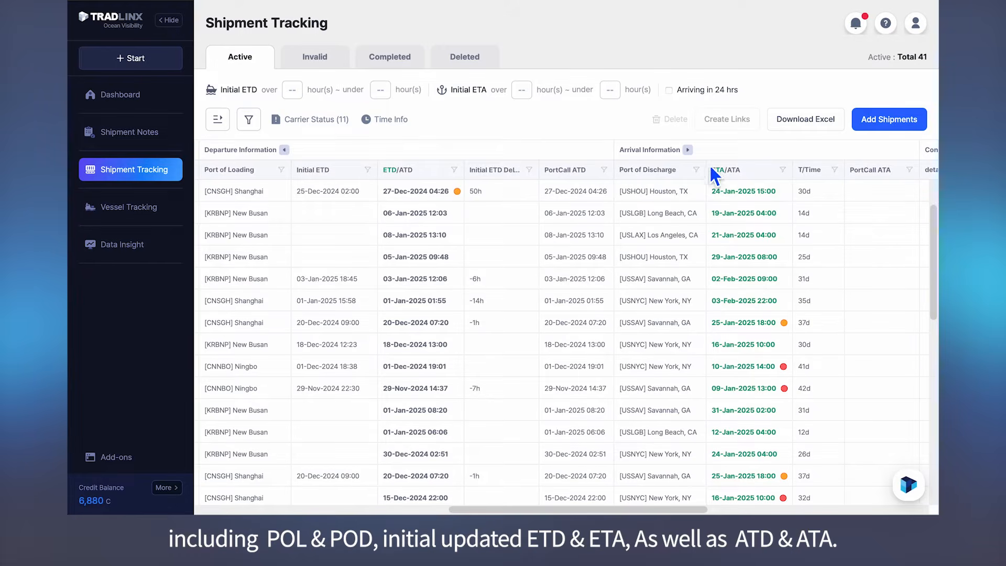
{"action": "left_click", "coordinate": [687, 150]}
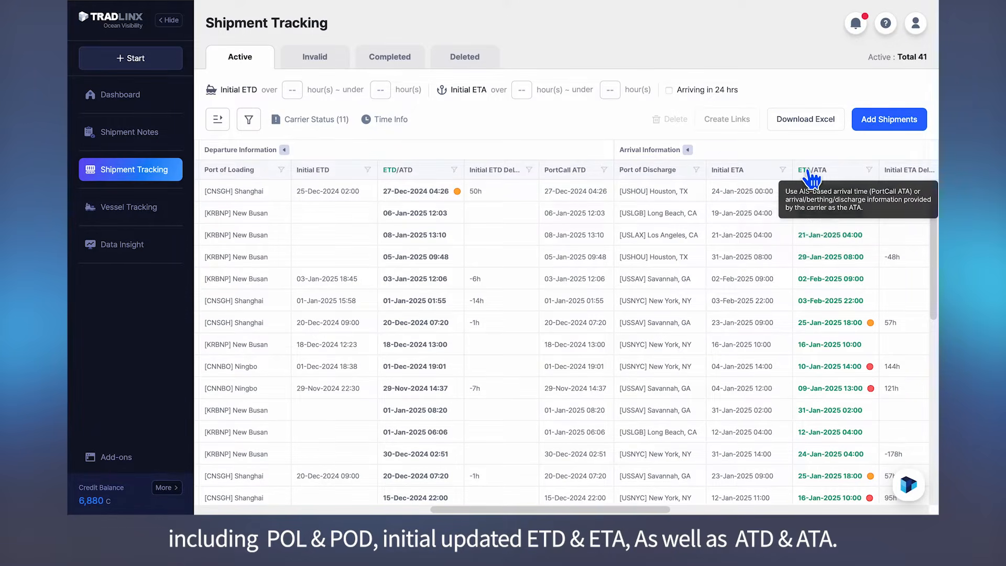
{"action": "left_click", "coordinate": [376, 120]}
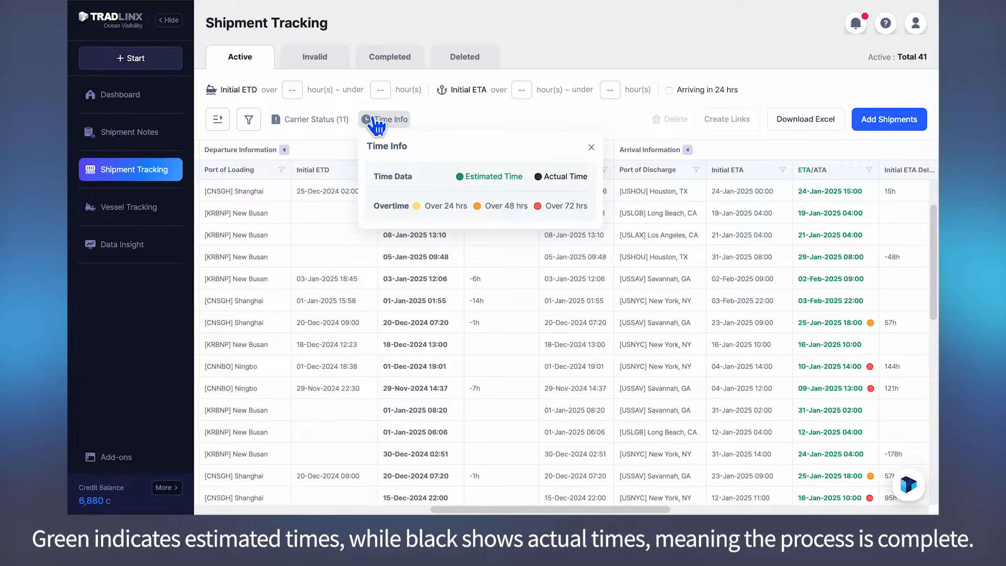